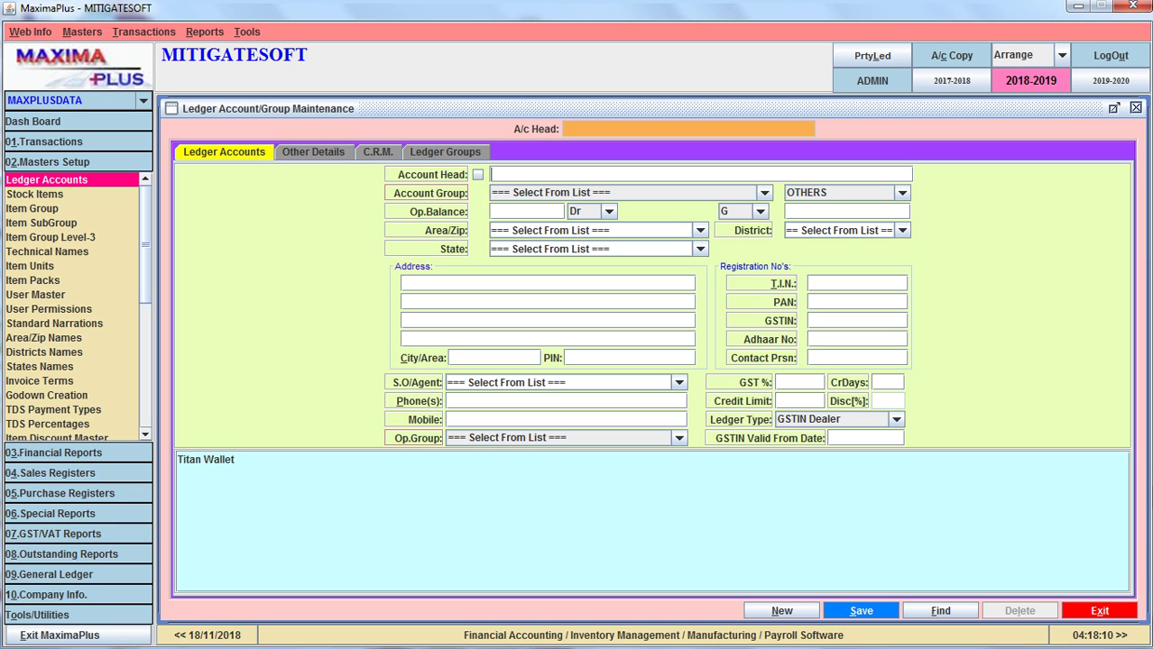
# Enter 'RedMi5 Dealer' as the Account Head of the new ledger
pyautogui.write('Red')
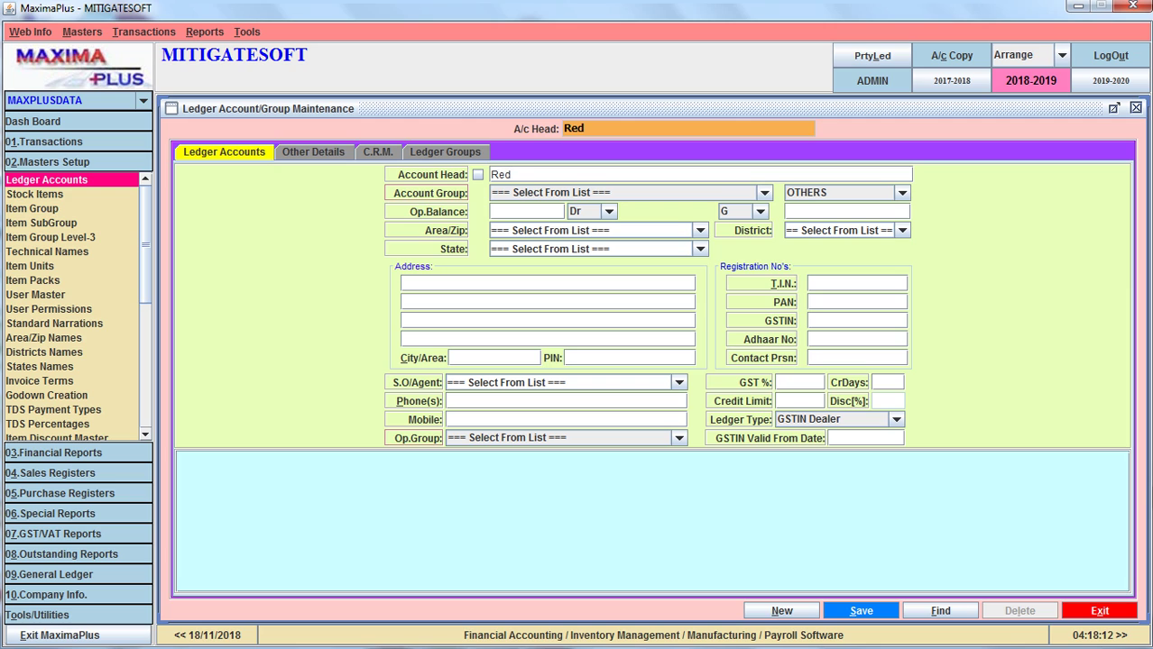
pyautogui.write('Mi5')
pyautogui.write('Dealer')
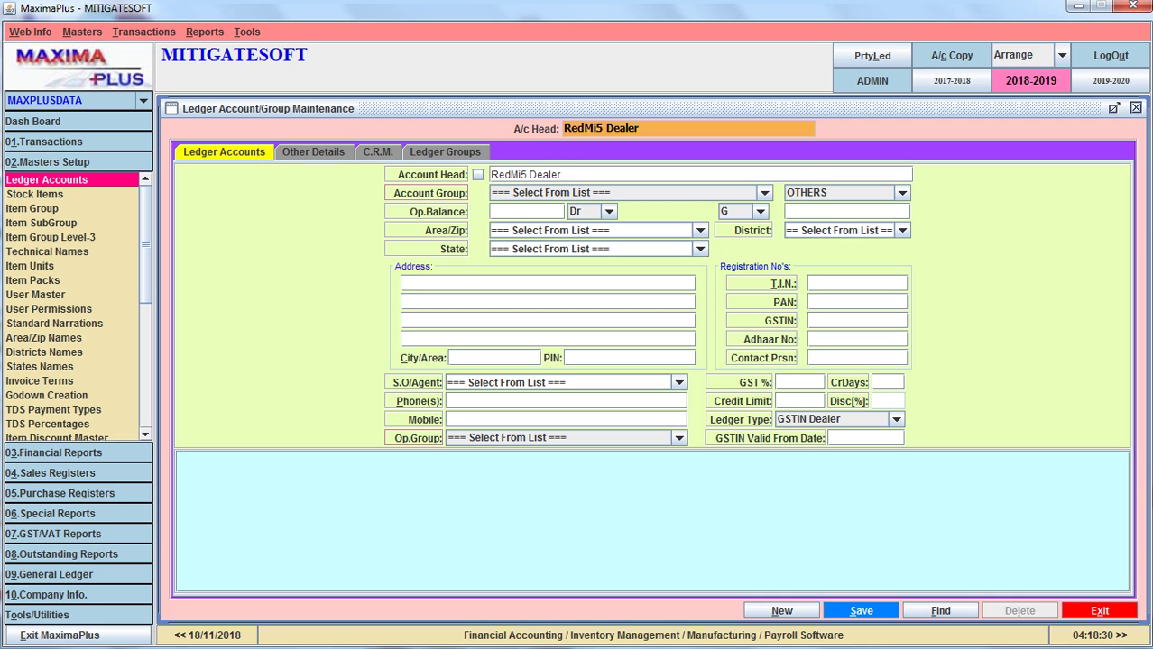
# Choose Opening Stock from the Account Group list for RedMi5 Dealer
pyautogui.press('Tab')
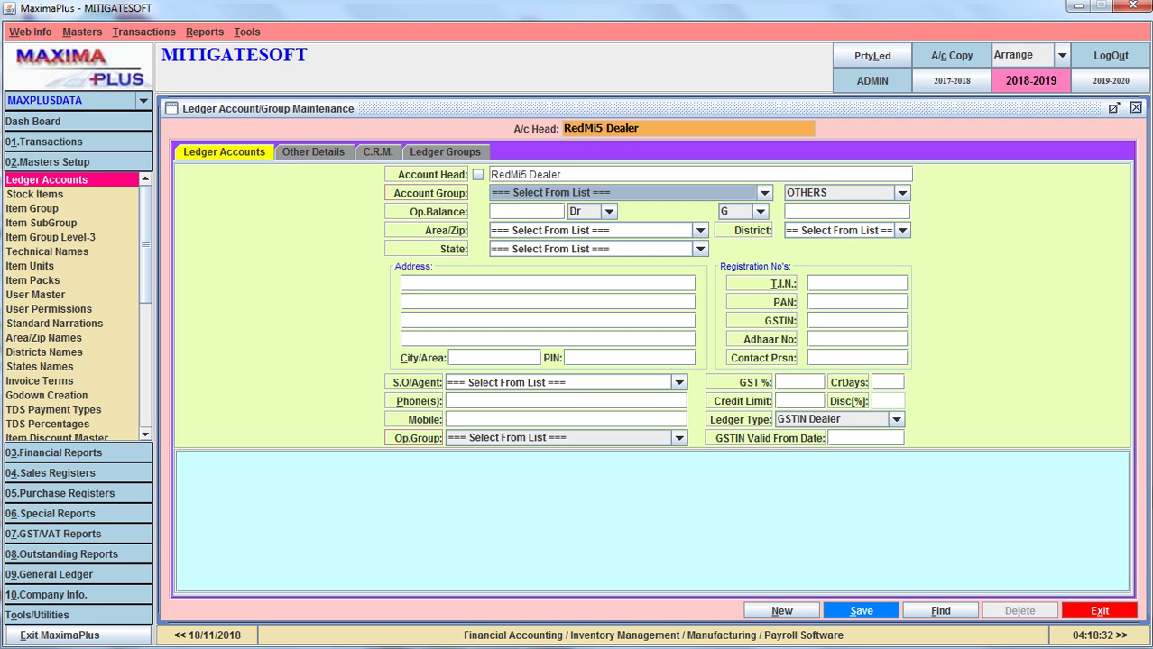
pyautogui.press('Down')
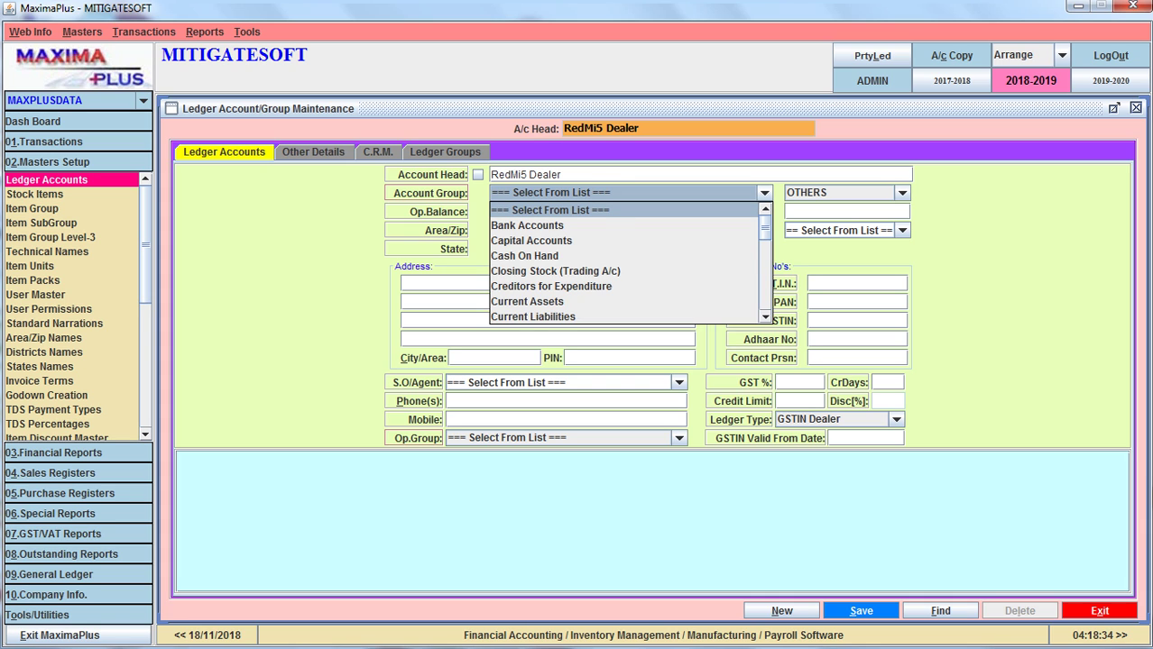
pyautogui.press('Down')
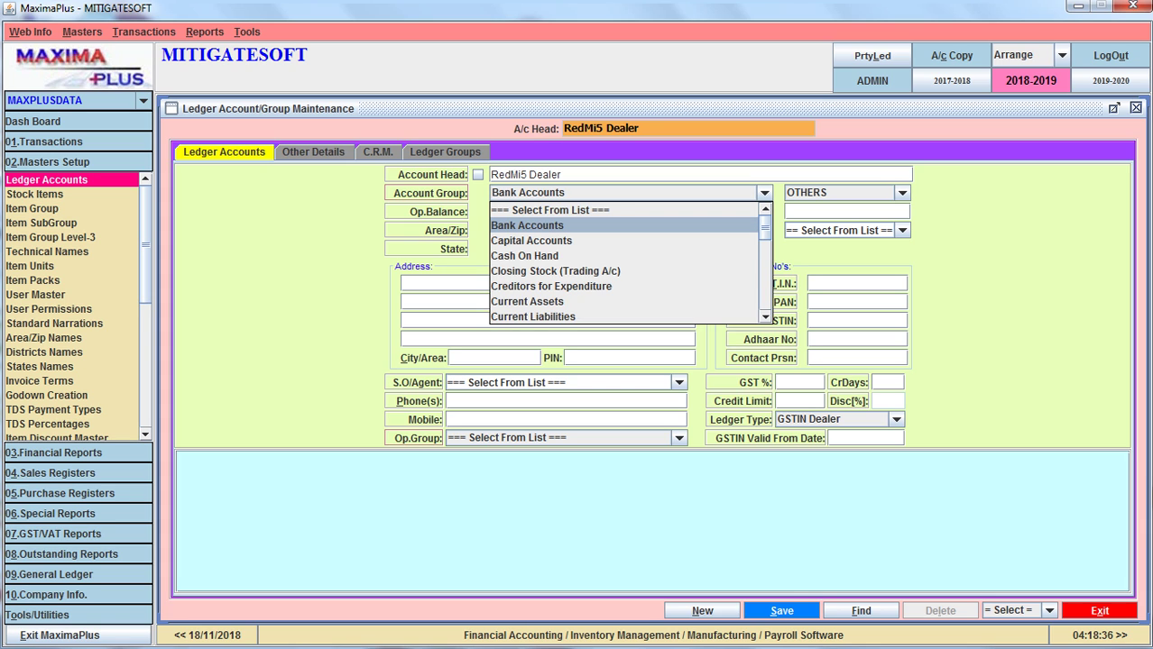
pyautogui.press('Down')
pyautogui.press('Down')
pyautogui.press('Down')
pyautogui.press('Down')
pyautogui.press('Down')
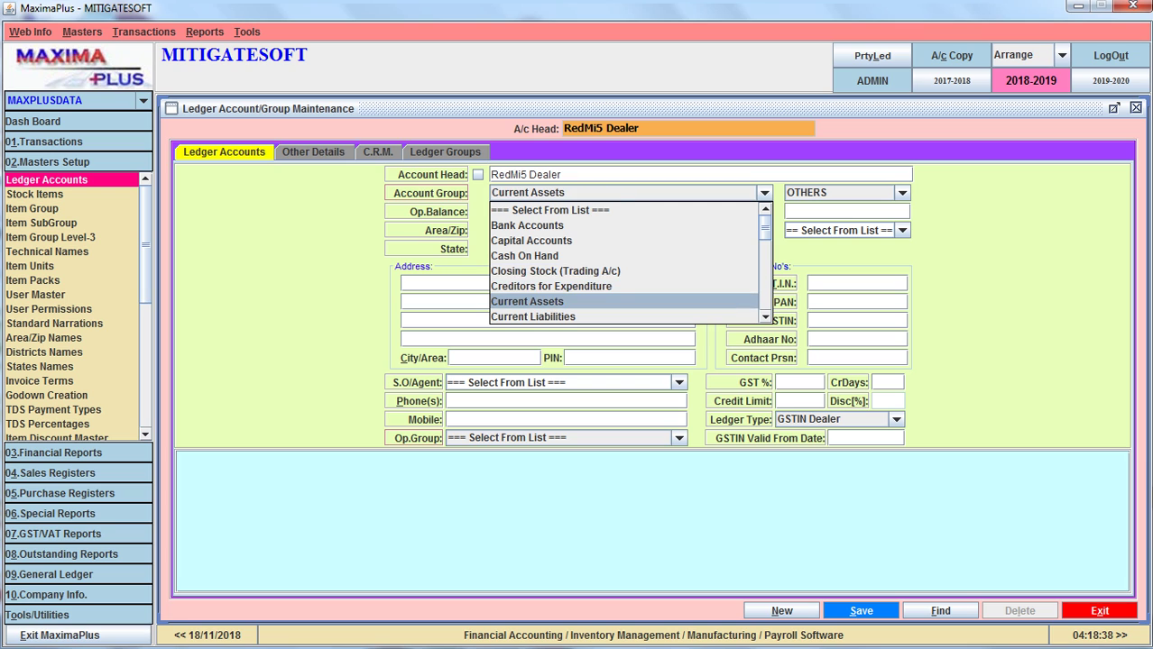
pyautogui.press('Down')
pyautogui.press('Down')
pyautogui.press('Down')
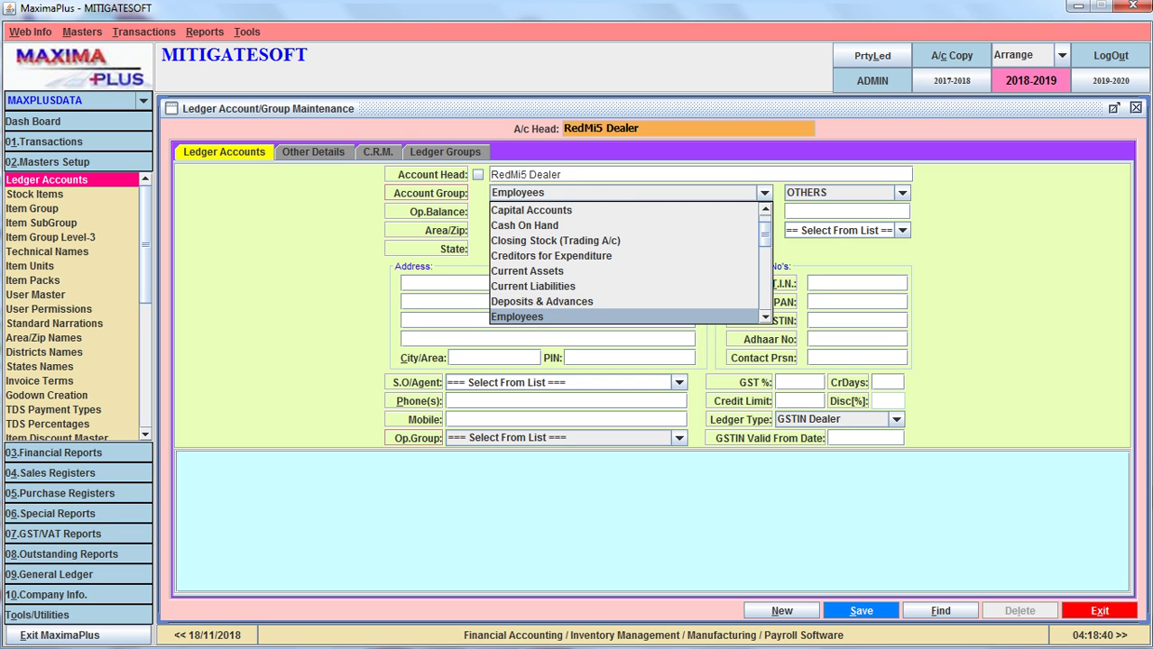
pyautogui.press('Down')
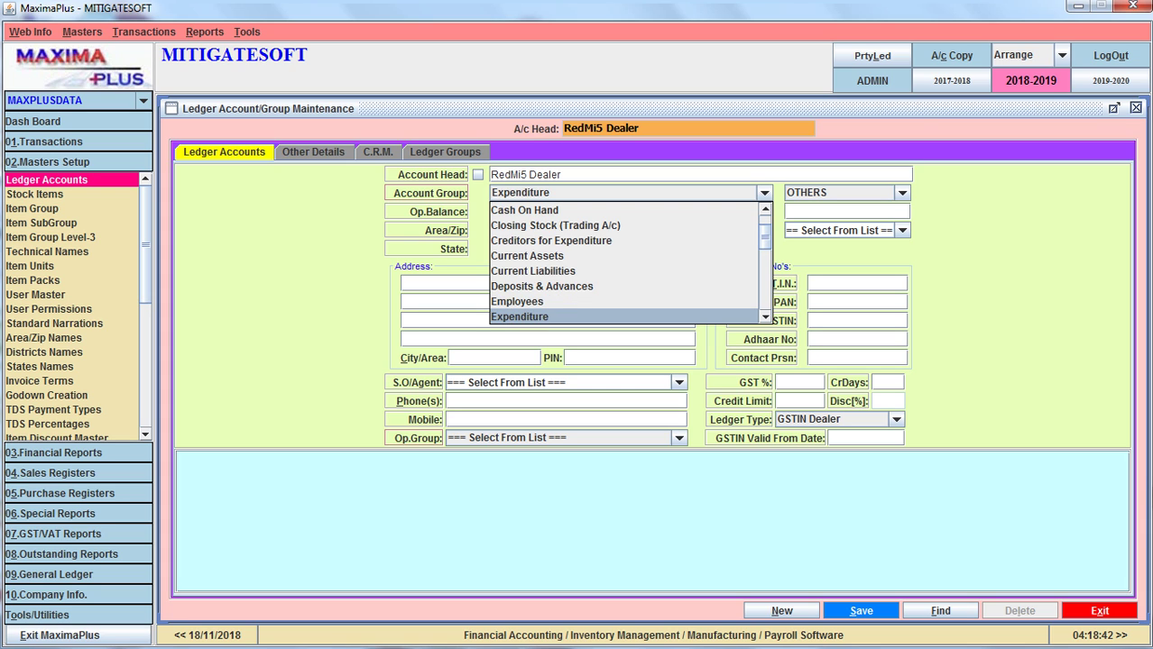
pyautogui.press('Down')
pyautogui.press('Down')
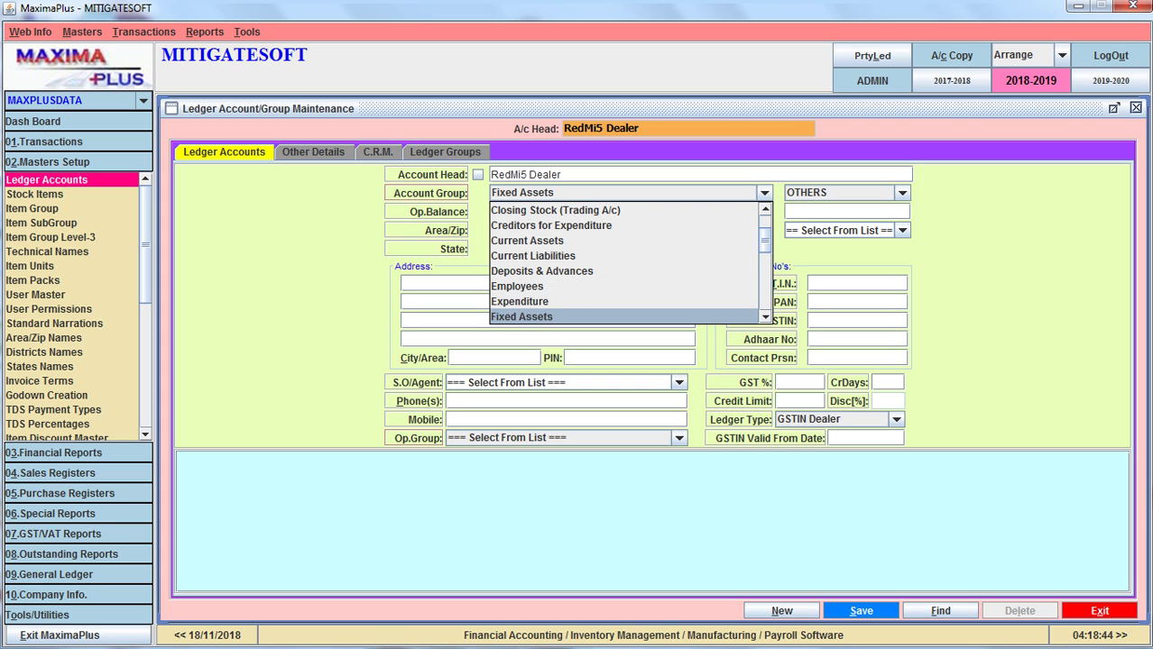
pyautogui.press('Up')
pyautogui.press('Up')
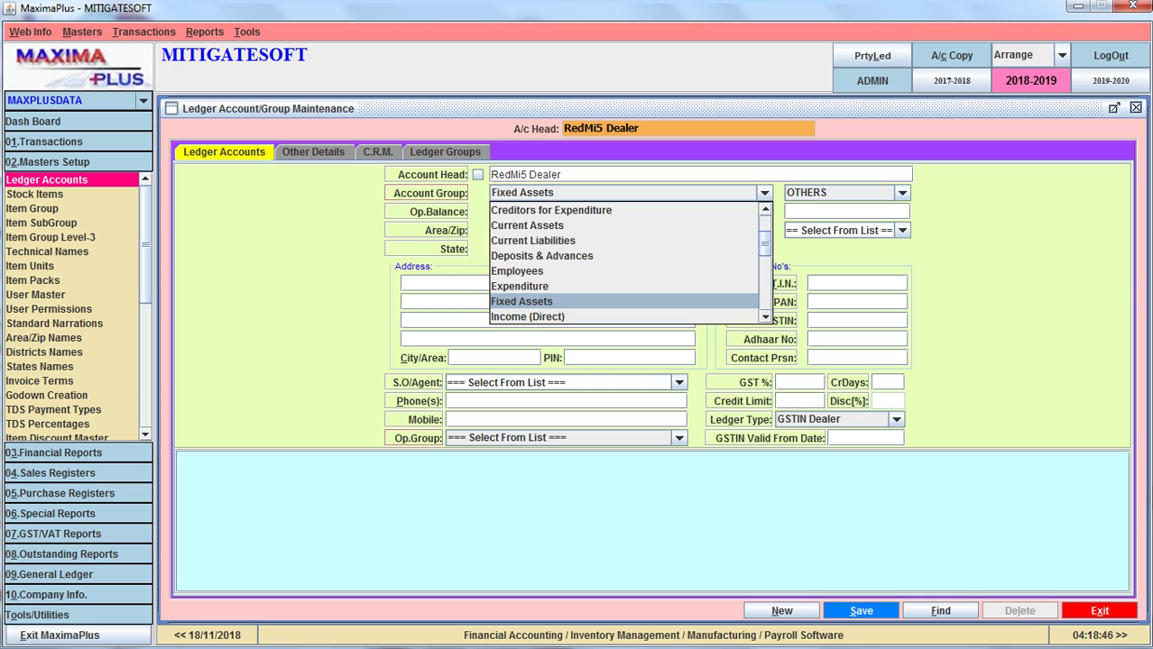
pyautogui.press('Down')
pyautogui.press('Down')
pyautogui.press('Down')
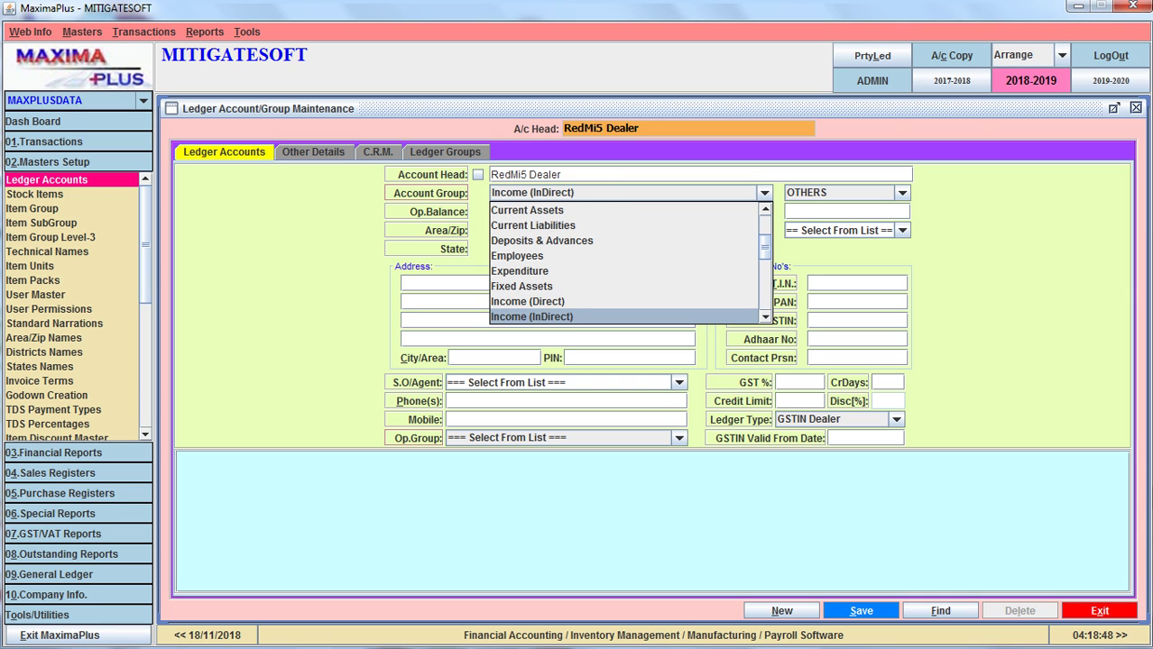
pyautogui.press('Down')
pyautogui.press('Down')
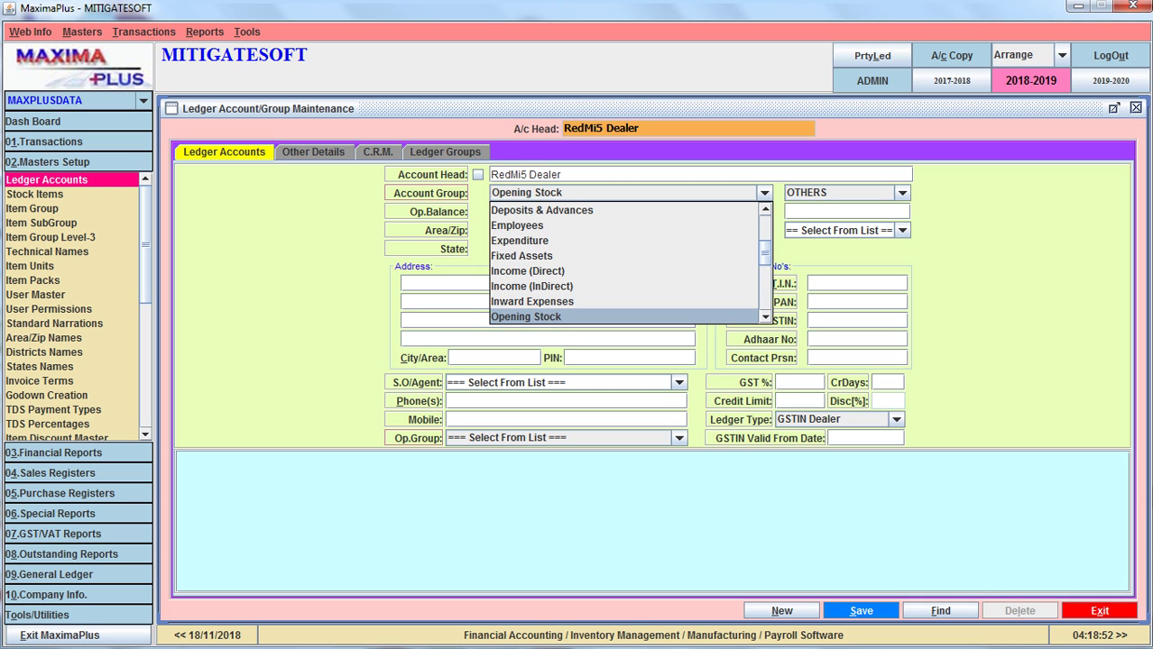
pyautogui.press('Return')
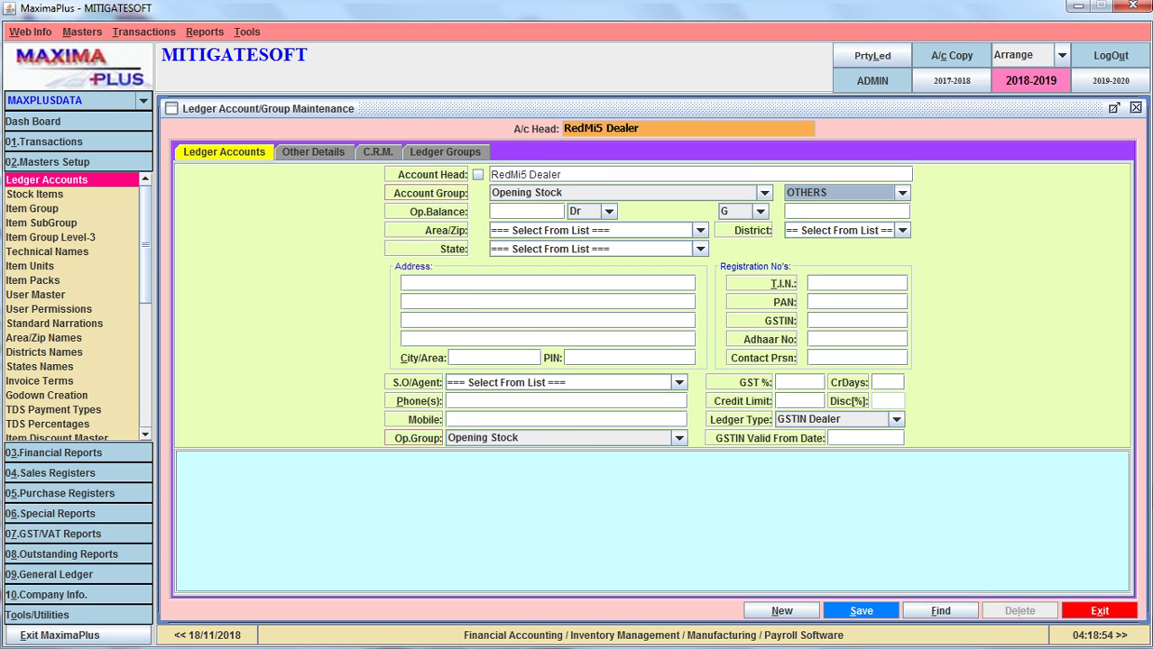
pyautogui.click(563, 211)
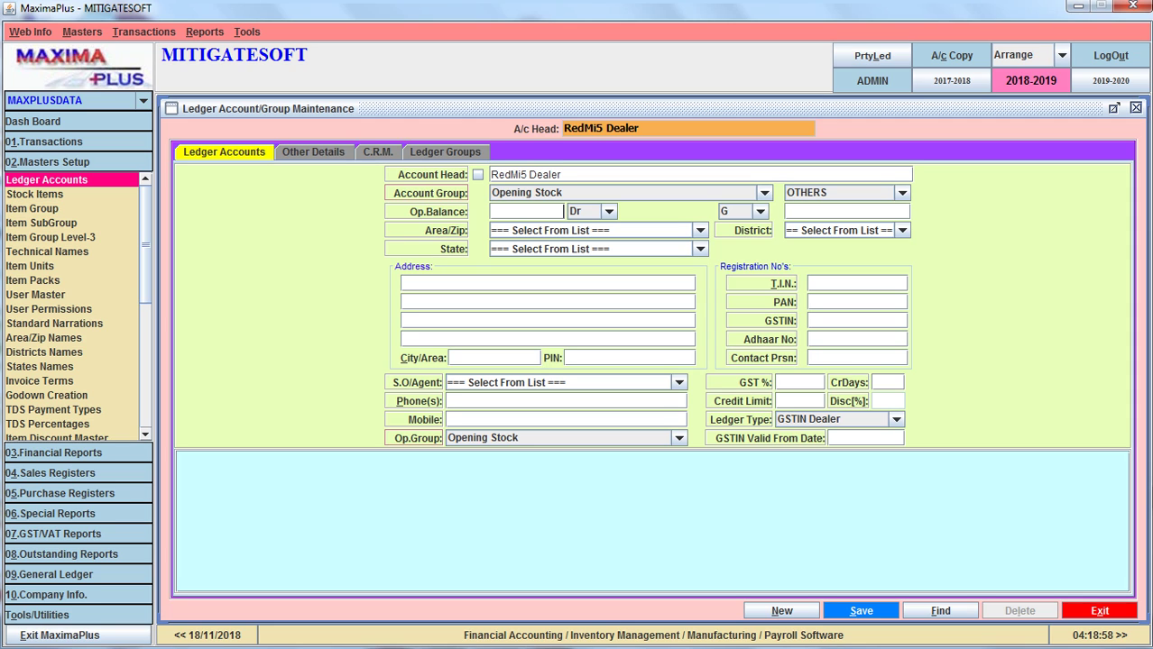
# Enter an opening balance of 100000 Dr, leaving Area/Zip and District unset
pyautogui.write('100000')
pyautogui.press('Tab')
pyautogui.press('Tab')
pyautogui.press('Tab')
pyautogui.press('Tab')
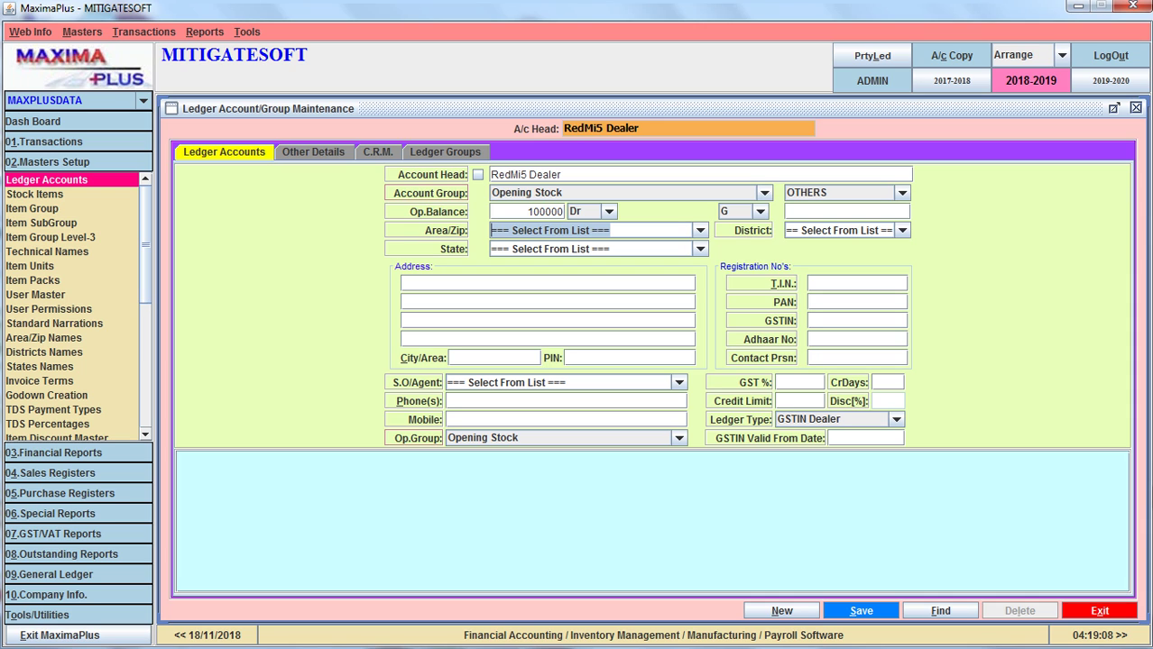
pyautogui.press('Down')
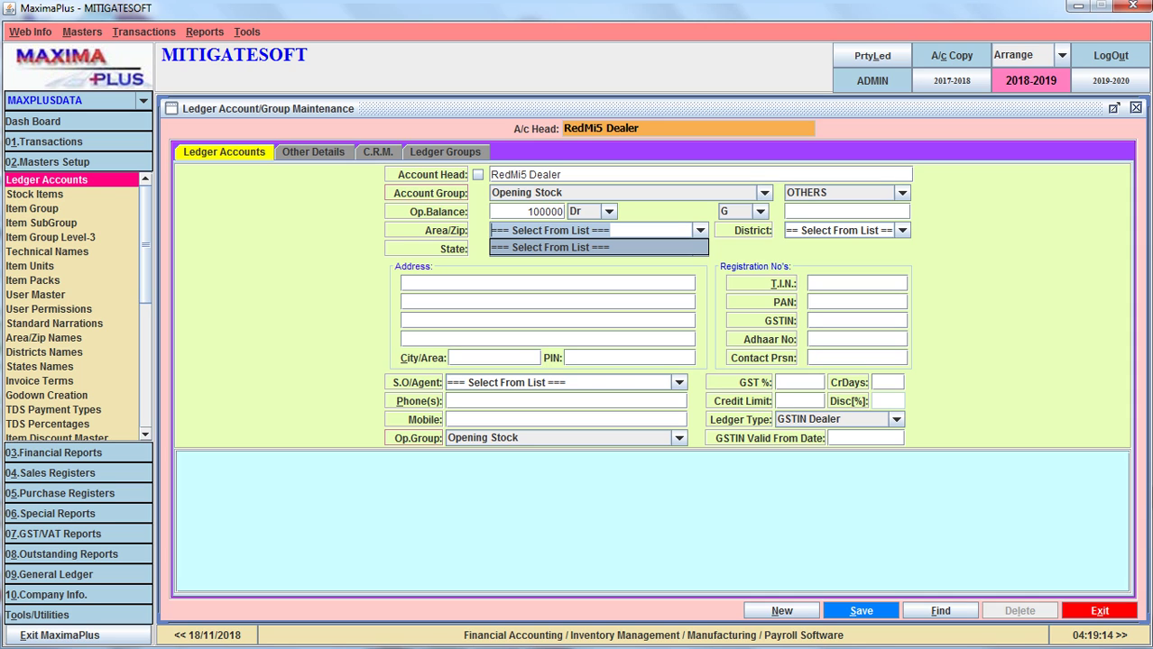
pyautogui.press('Return')
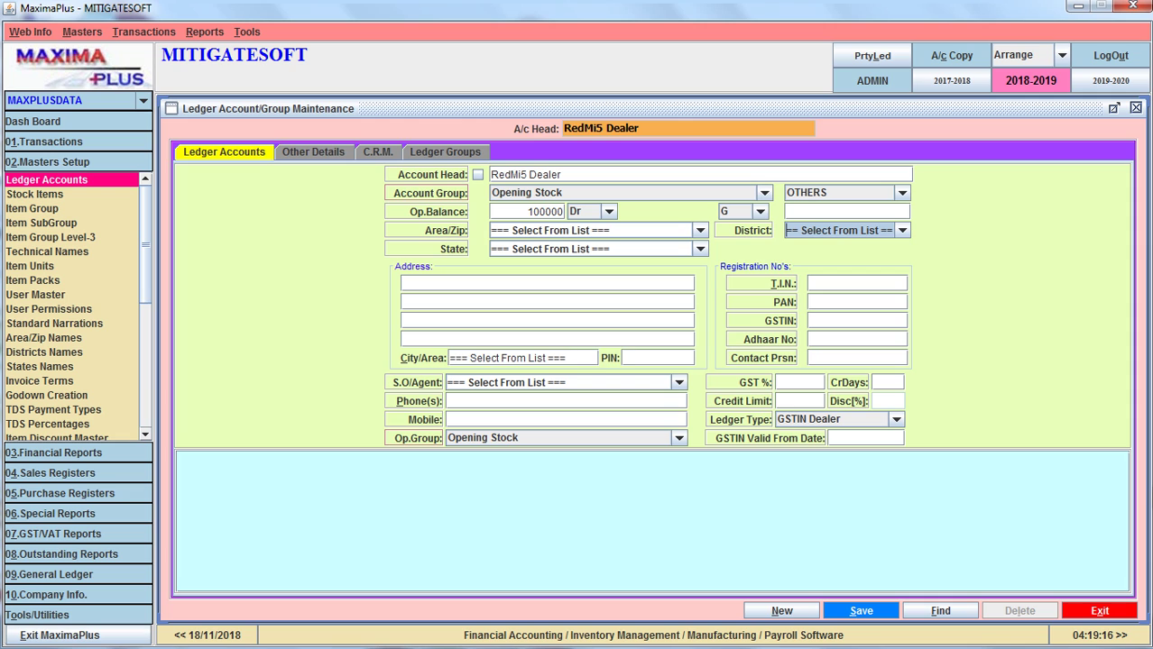
pyautogui.press('Return')
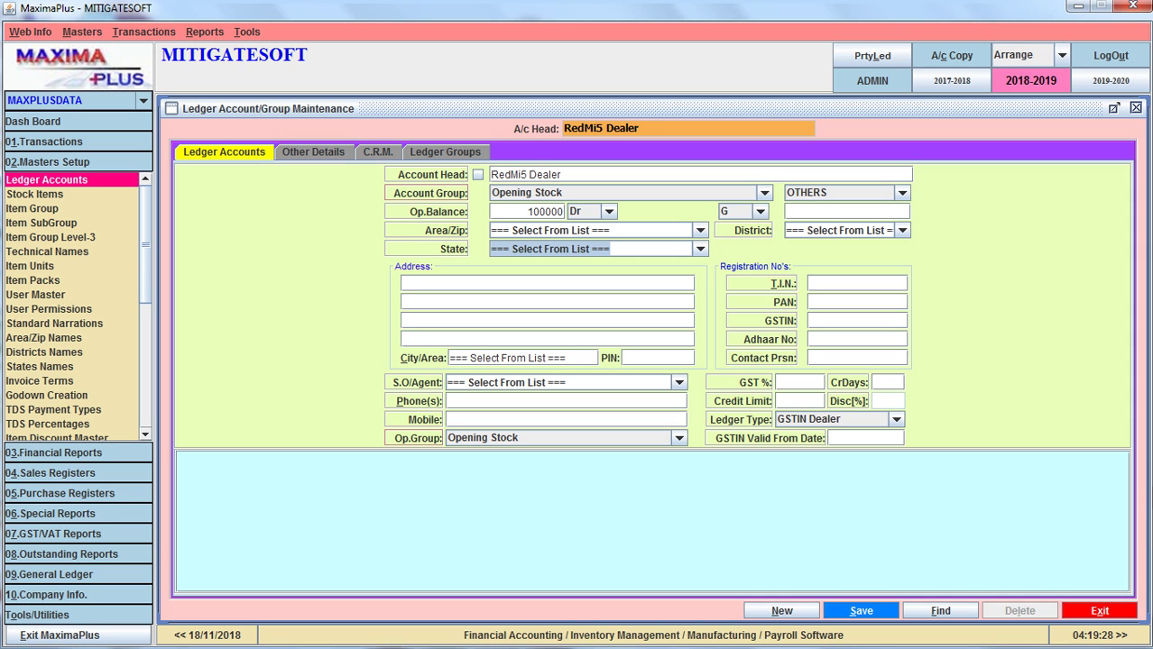
# Enter Hyderabad as the address line and fill in its PIN code
pyautogui.click(547, 283)
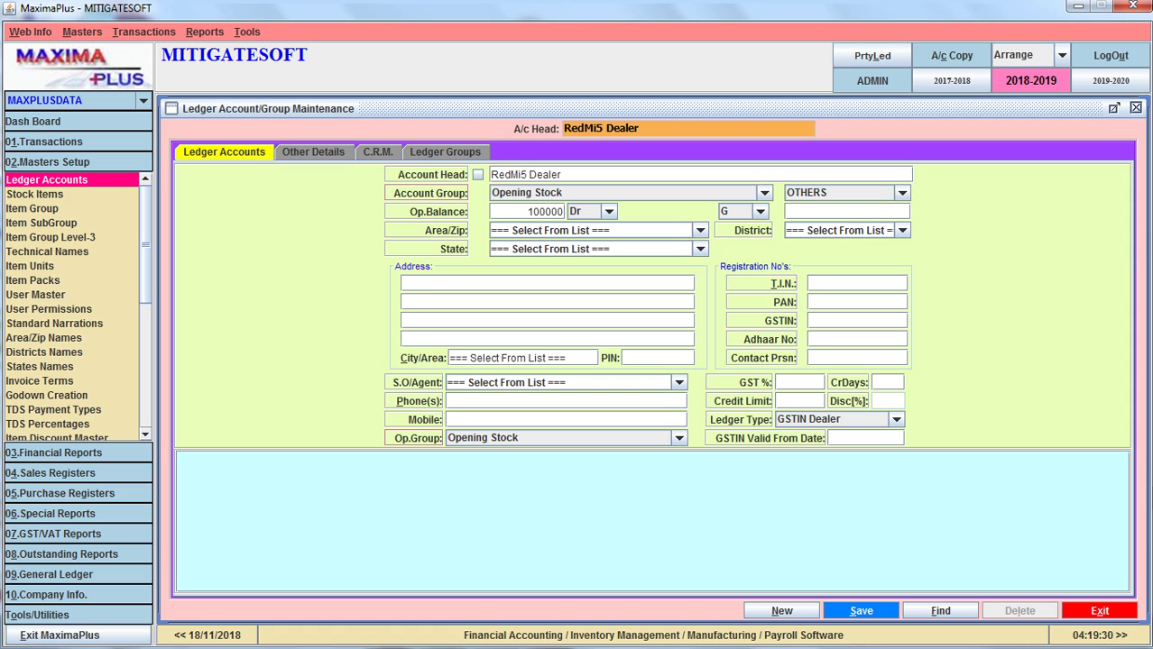
pyautogui.write('Hyderabad')
pyautogui.click(626, 359)
pyautogui.write('500081')
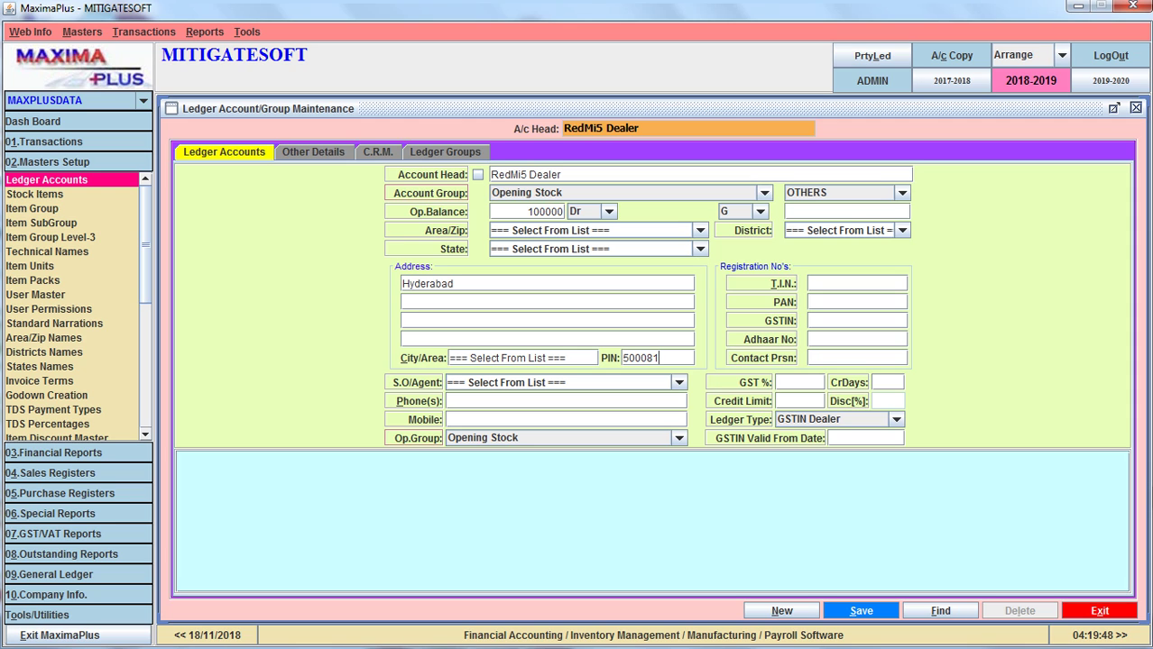
# Fill in the account's T.I.N. and GSTIN registration numbers
pyautogui.click(810, 284)
pyautogui.click(809, 320)
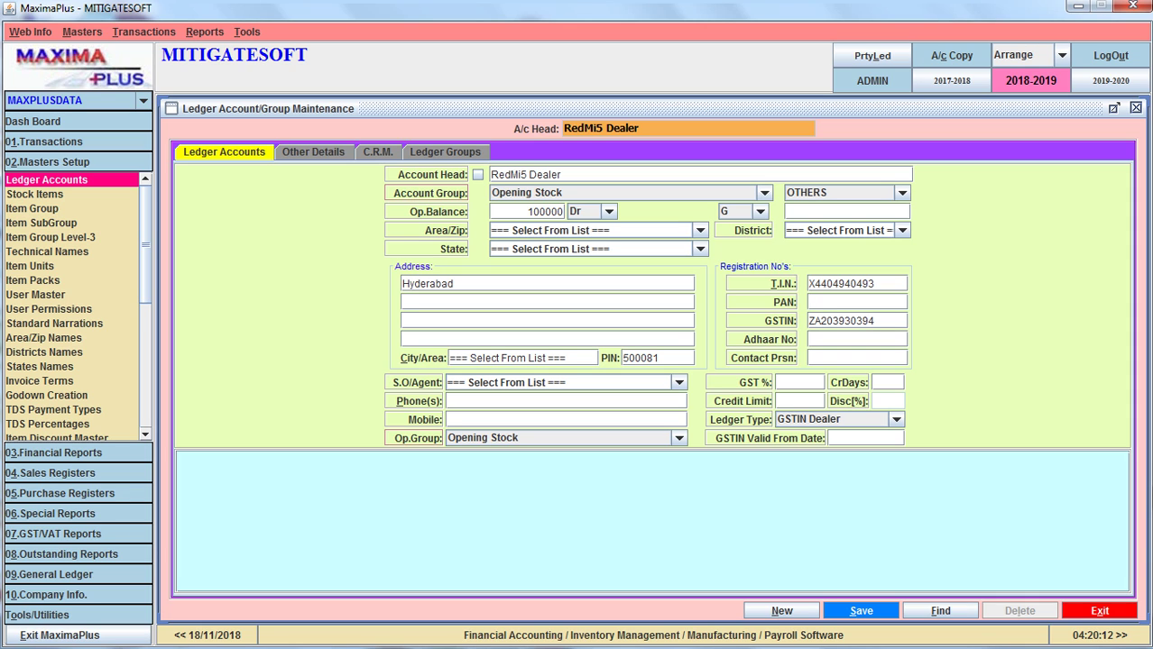
# Skip the sales agent and enter the account's phone number
pyautogui.press('Return')
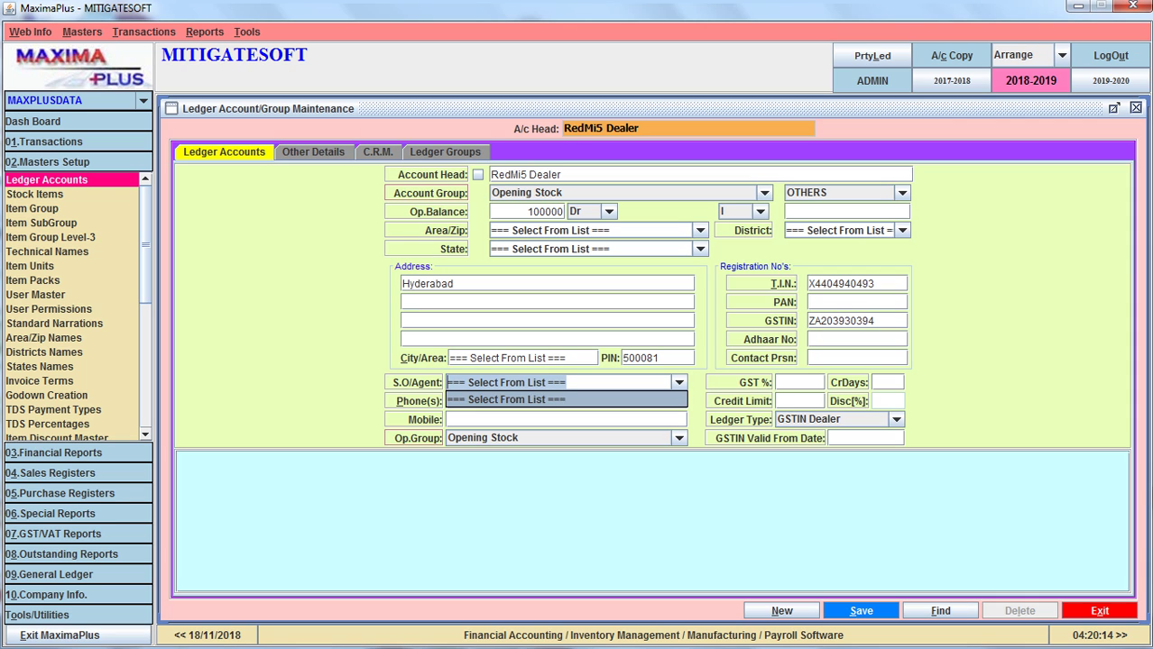
pyautogui.press('Return')
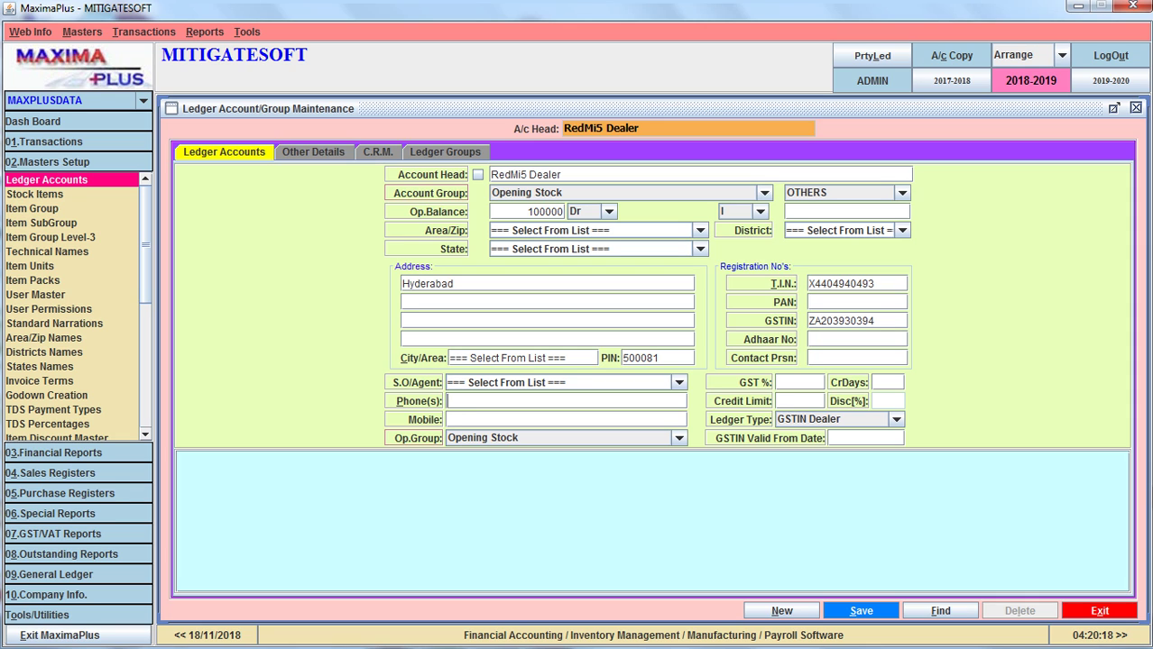
# Set GST % to 18 and save the ledger with Alt+S
pyautogui.click(799, 382)
pyautogui.write('18')
pyautogui.click(800, 401)
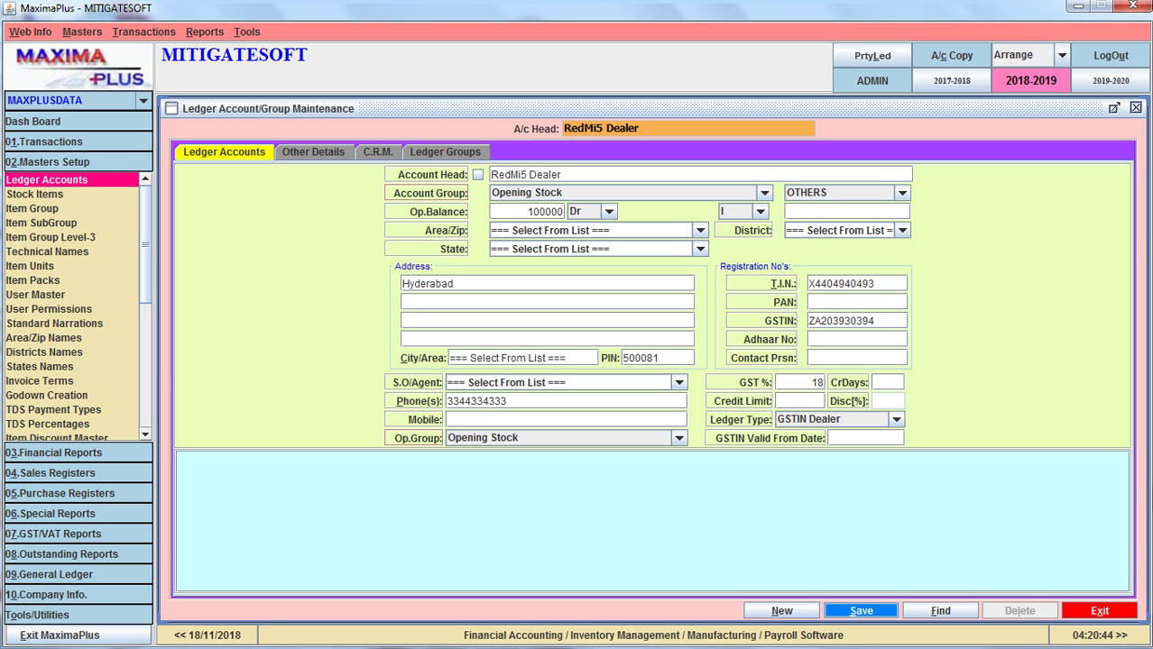
pyautogui.hotkey('alt', 's')
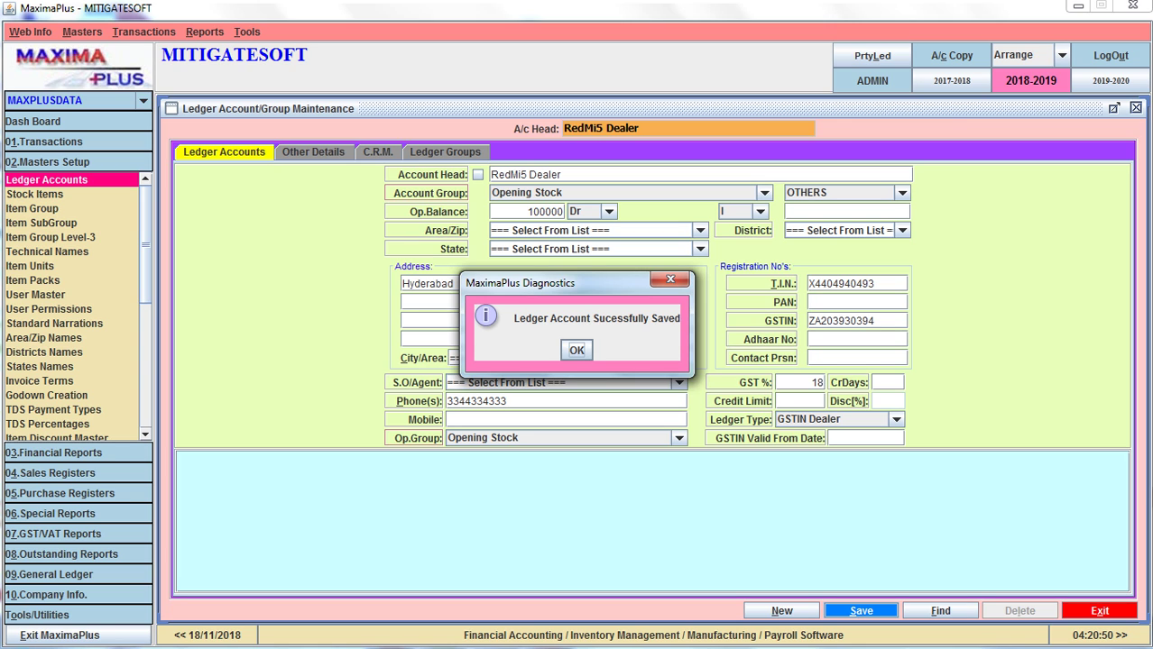
# Dismiss the 'Ledger Account Sucessfully Saved' confirmation
pyautogui.press('Return')
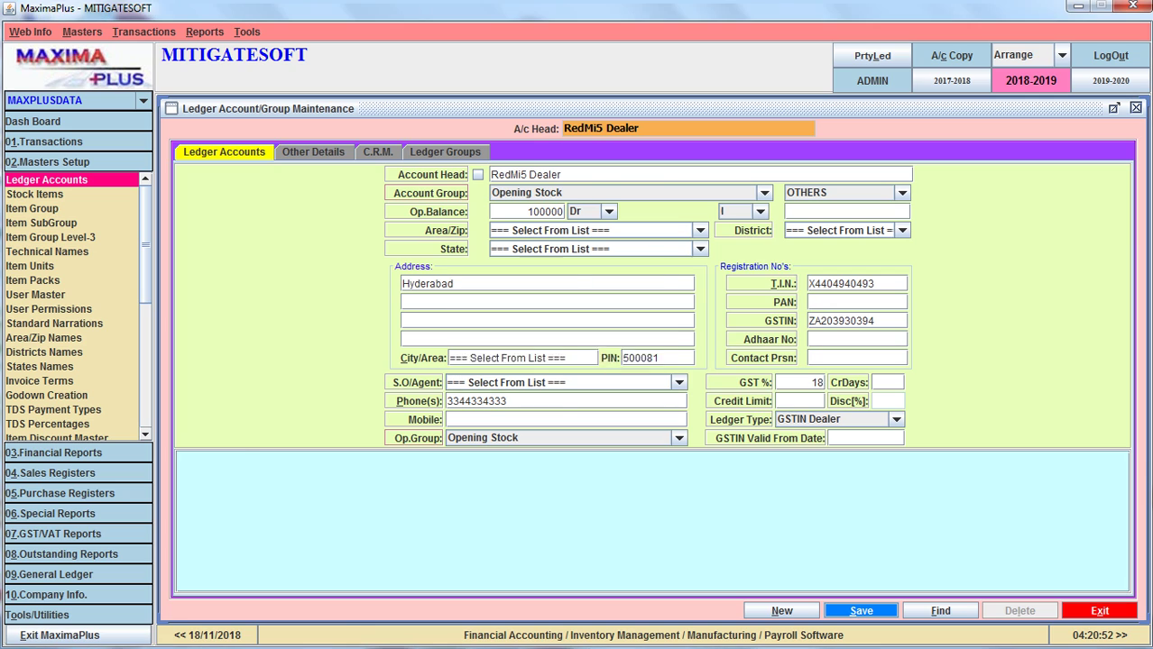